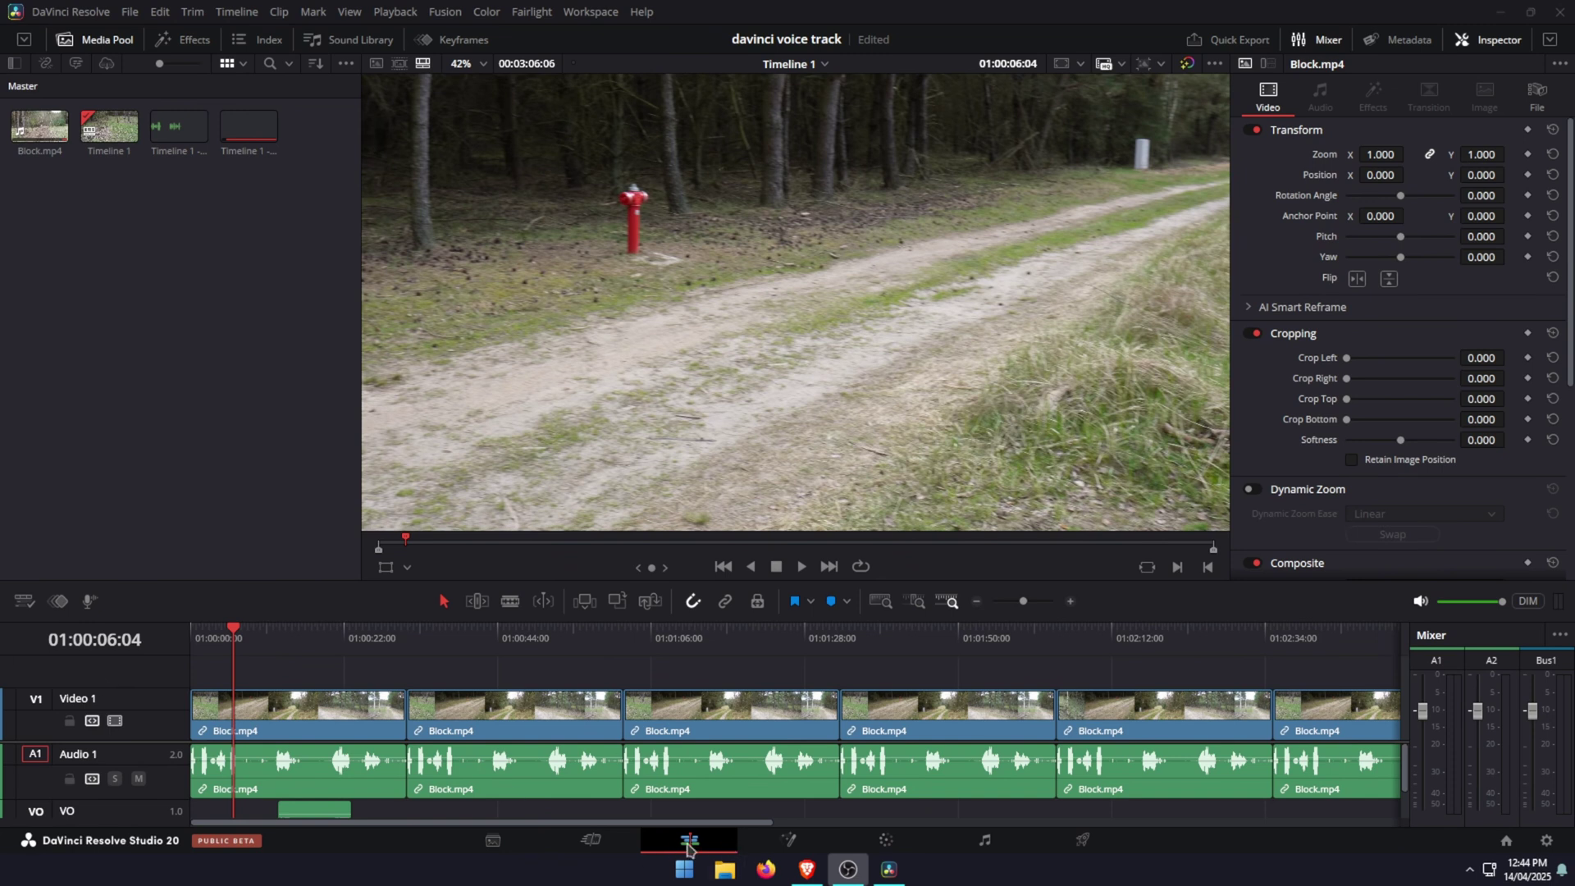
In the voiceover recorder, leave the record track on Auto and review the extra options.
left_click(688, 846)
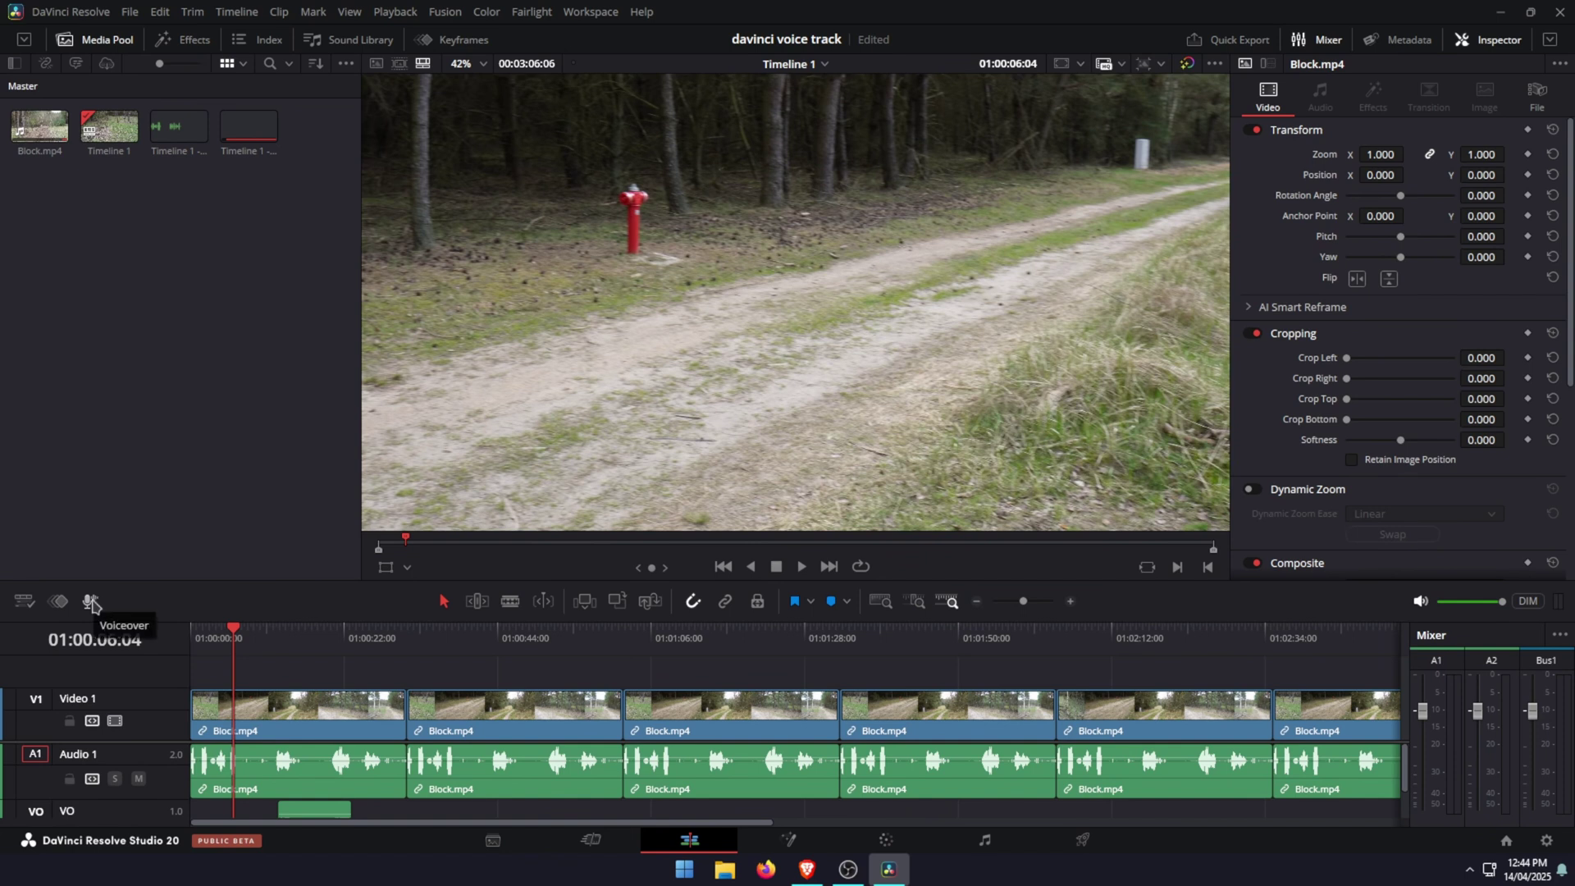
left_click(92, 605)
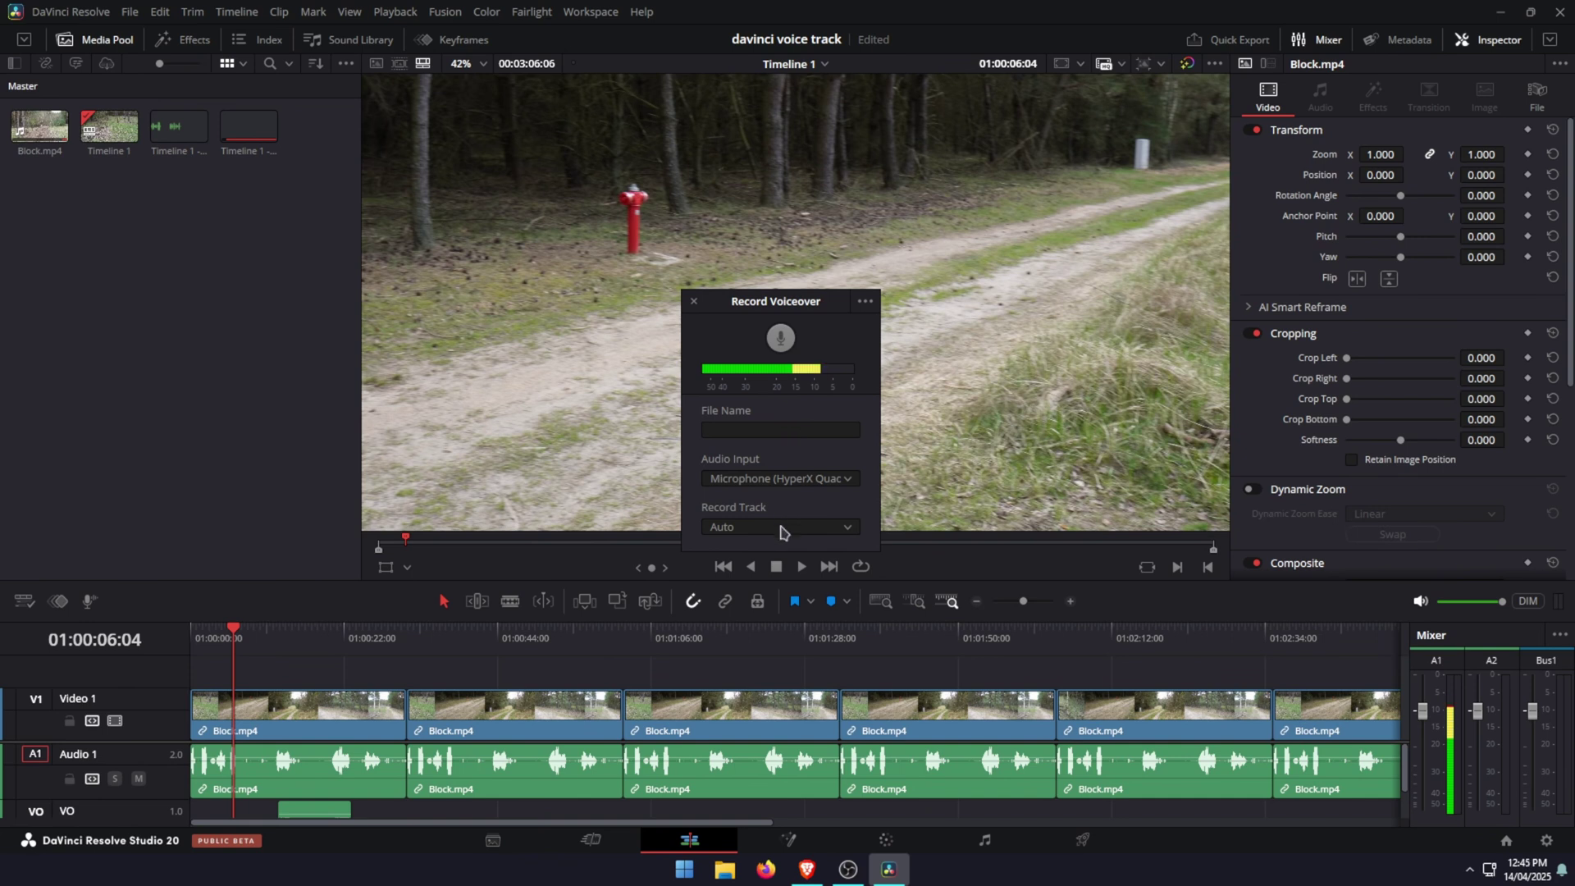
left_click(780, 529)
left_click(797, 517)
left_click(864, 303)
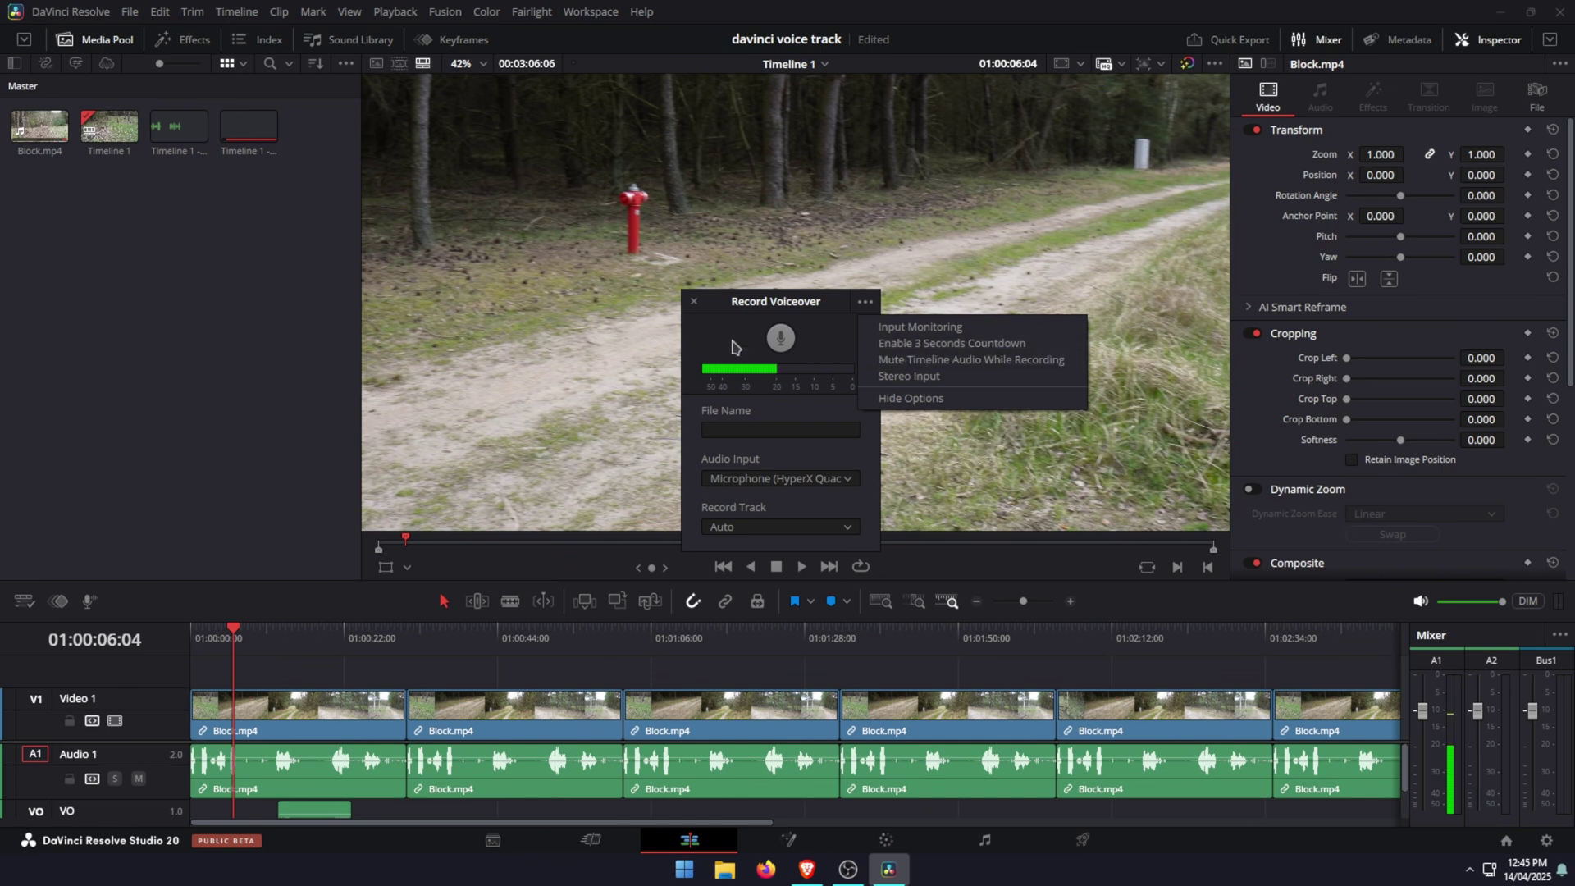
left_click(694, 303)
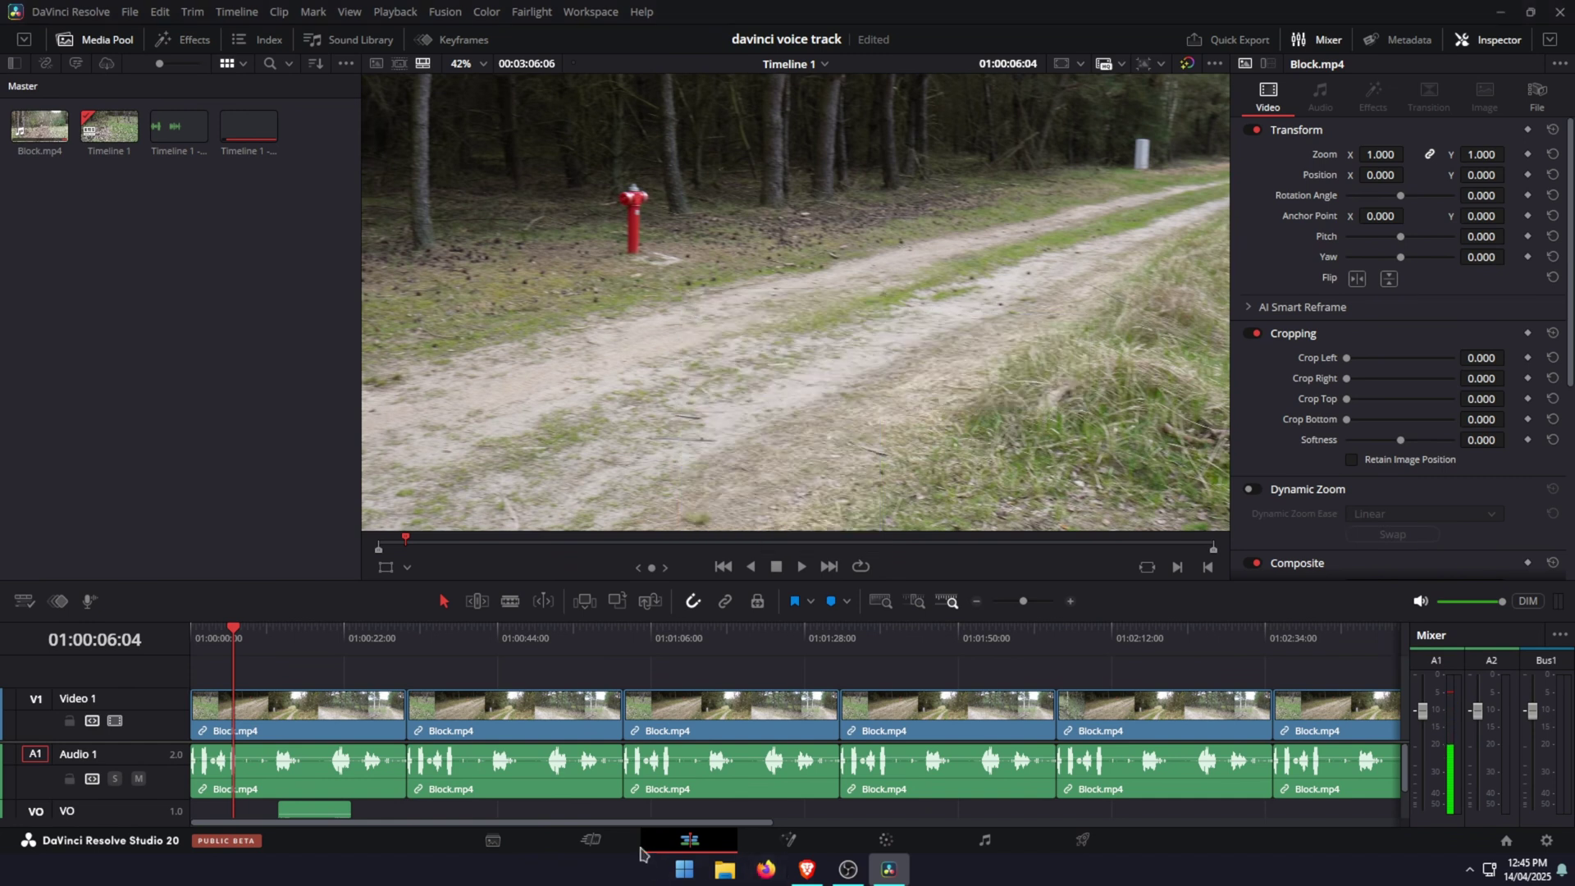
On the Cut page, review the voiceover input, track and countdown settings.
left_click(591, 840)
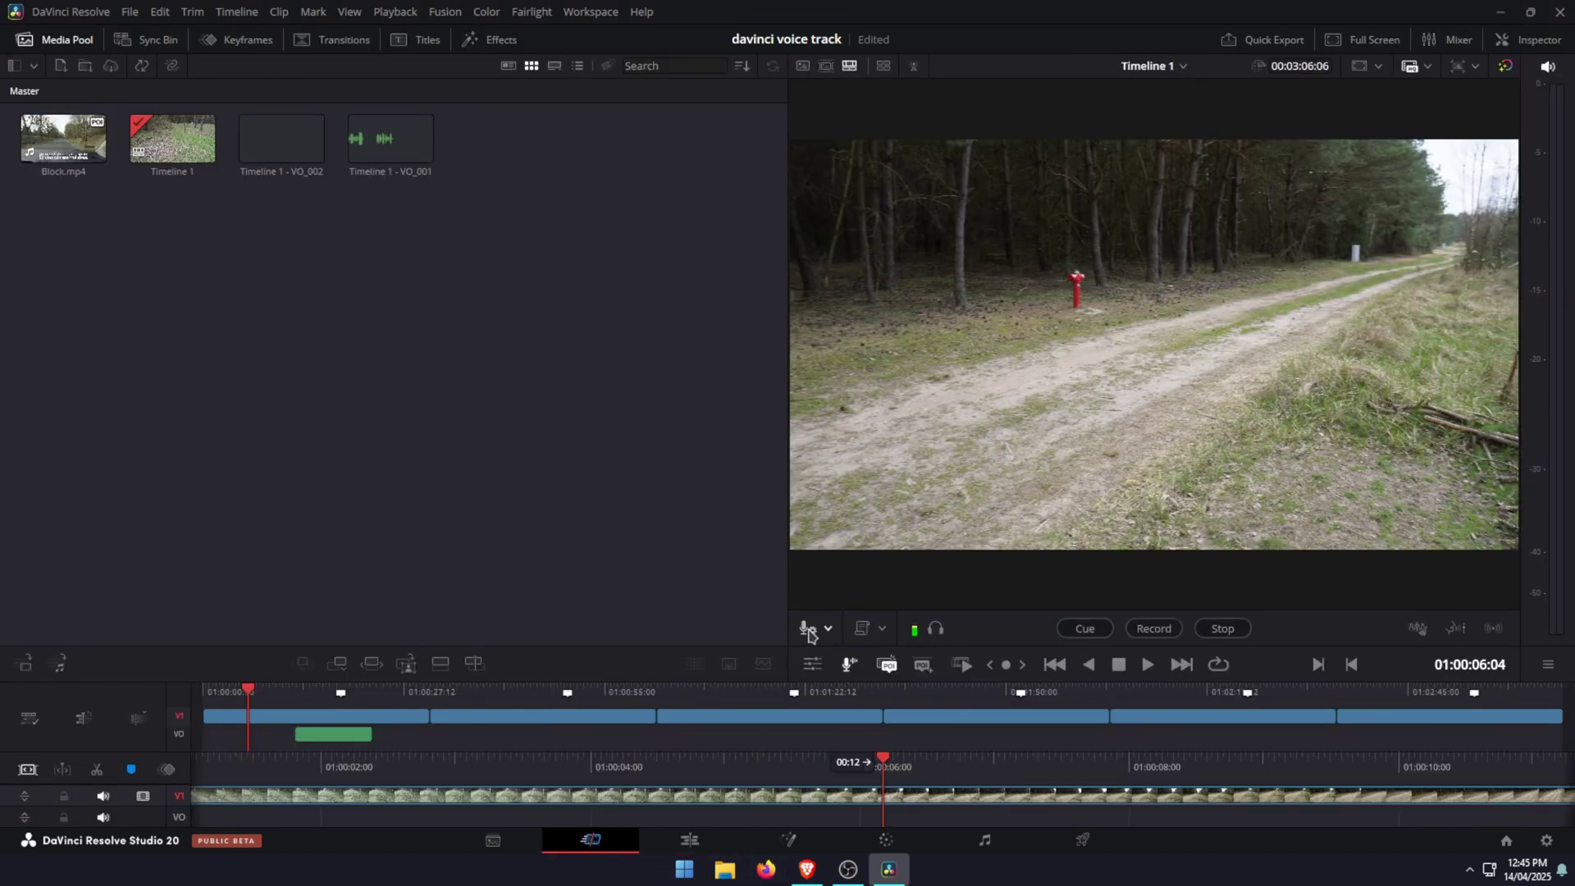
left_click(831, 630)
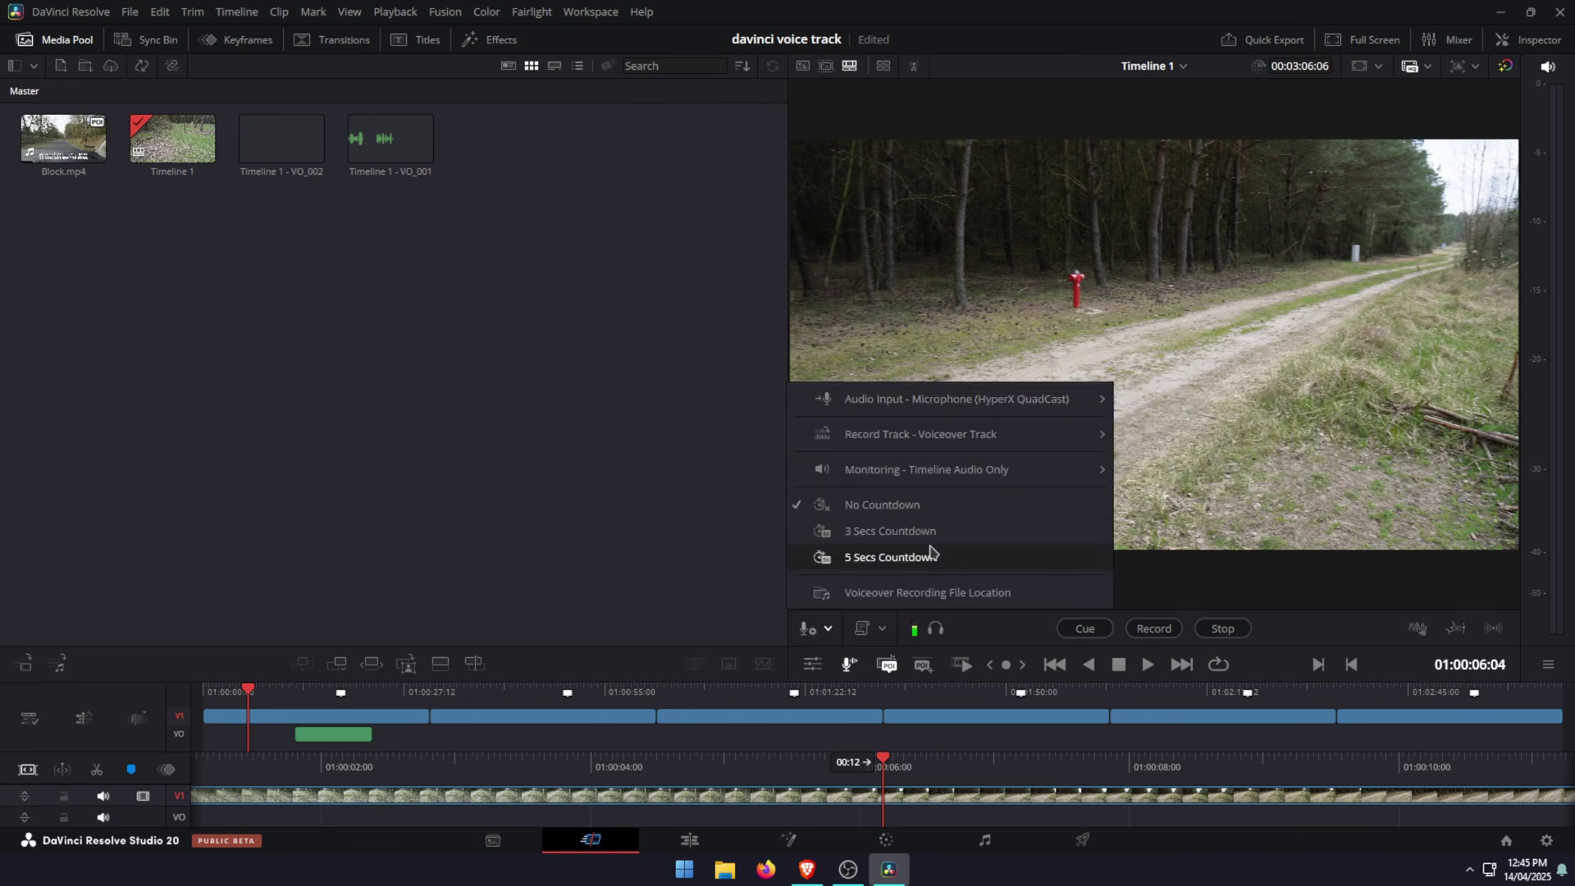
mouse_move(975, 480)
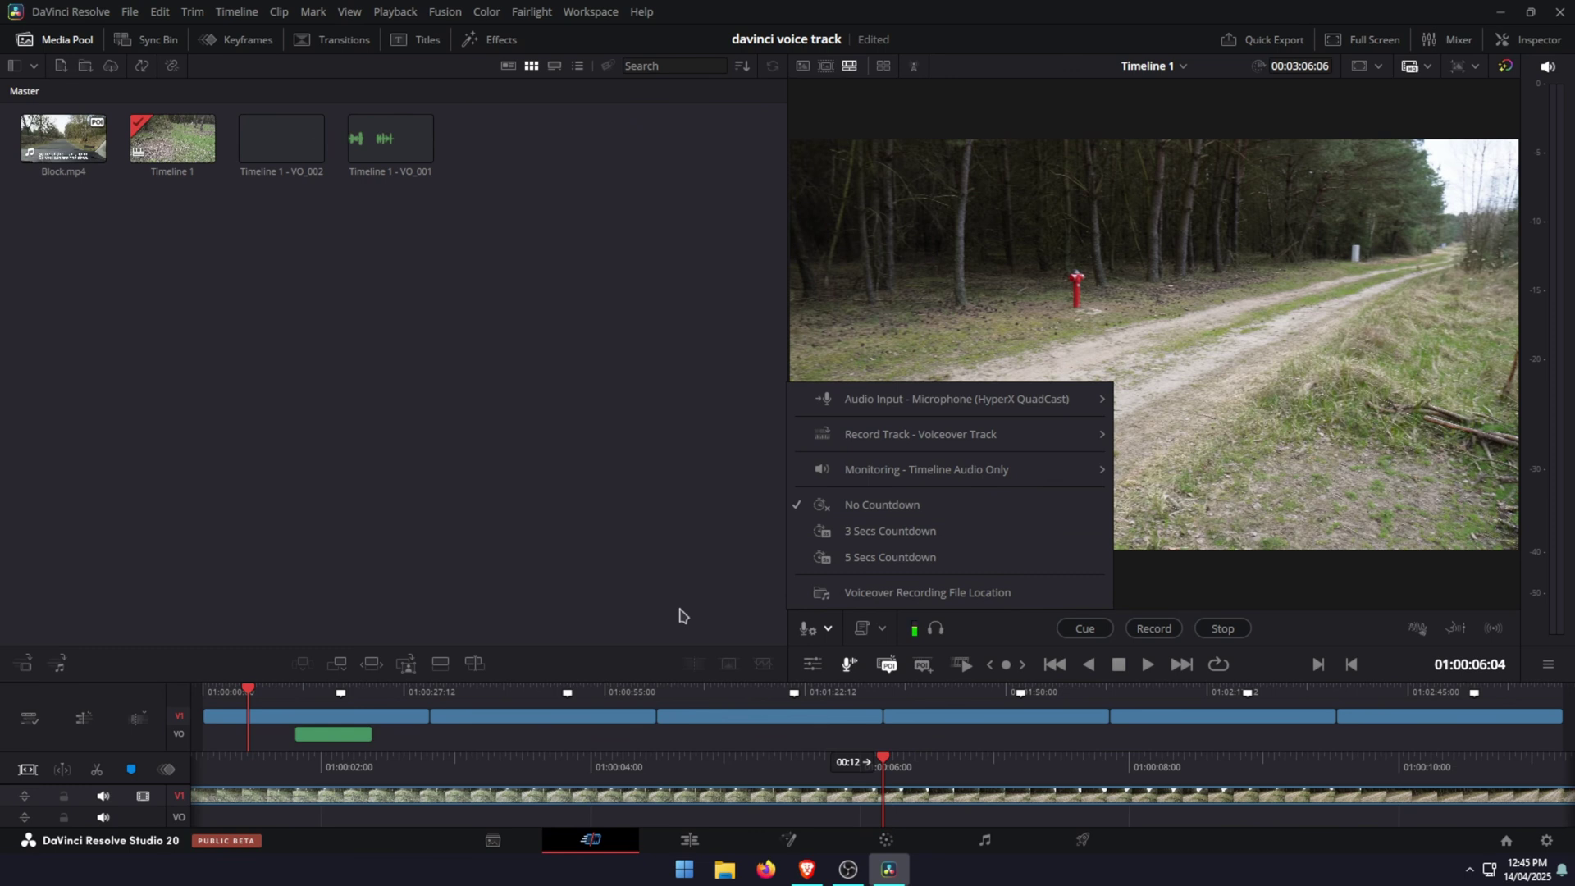
left_click(680, 615)
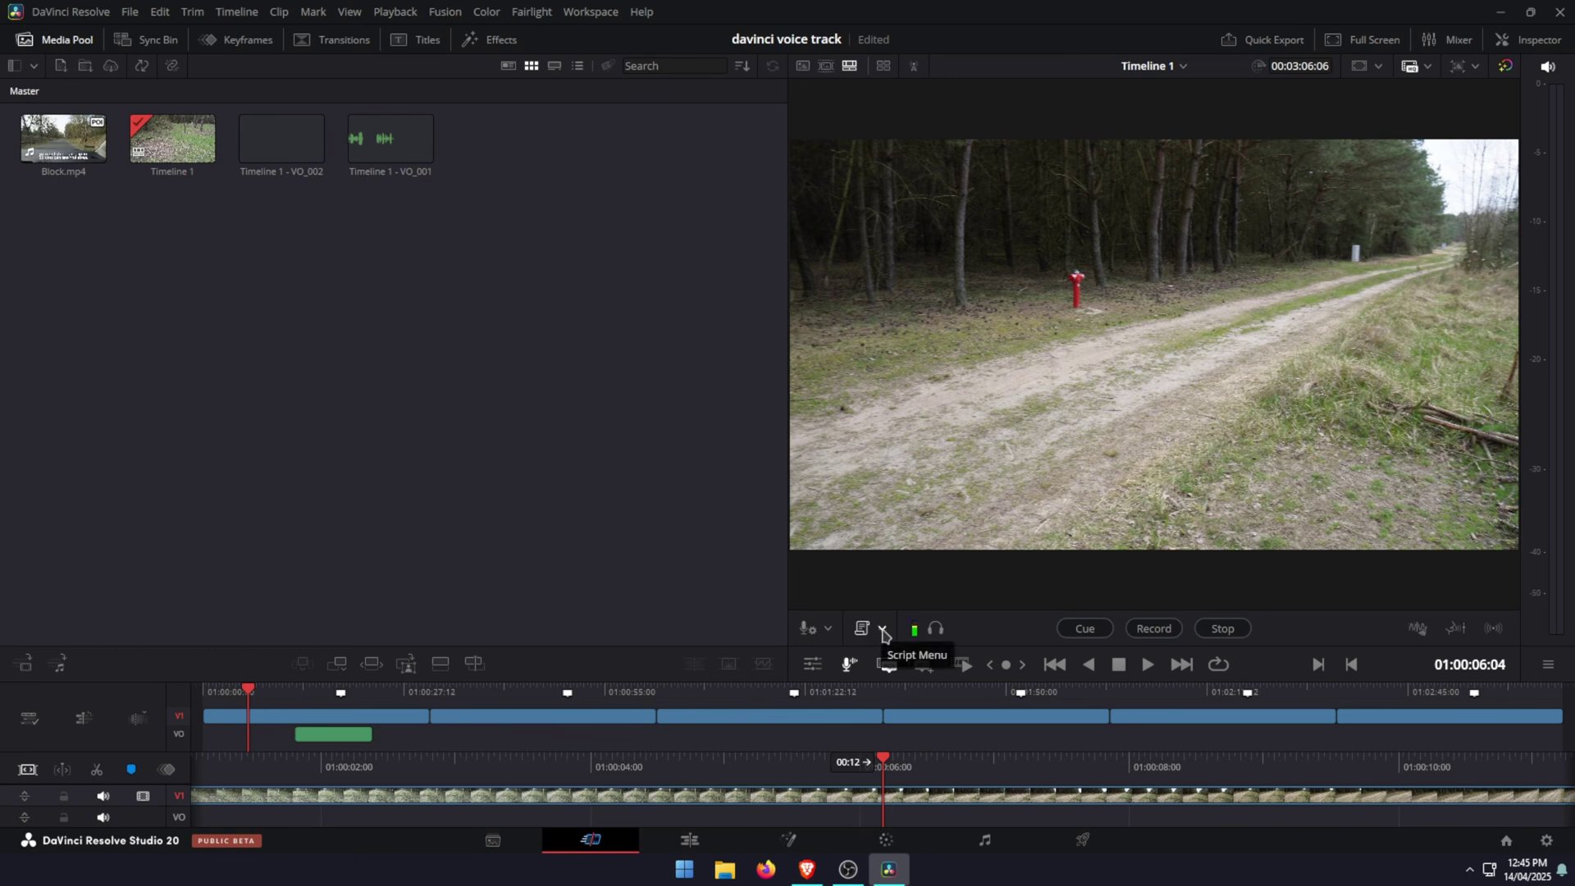
Load Davinci Script.txt from the script prompter options as the teleprompter text.
left_click(883, 634)
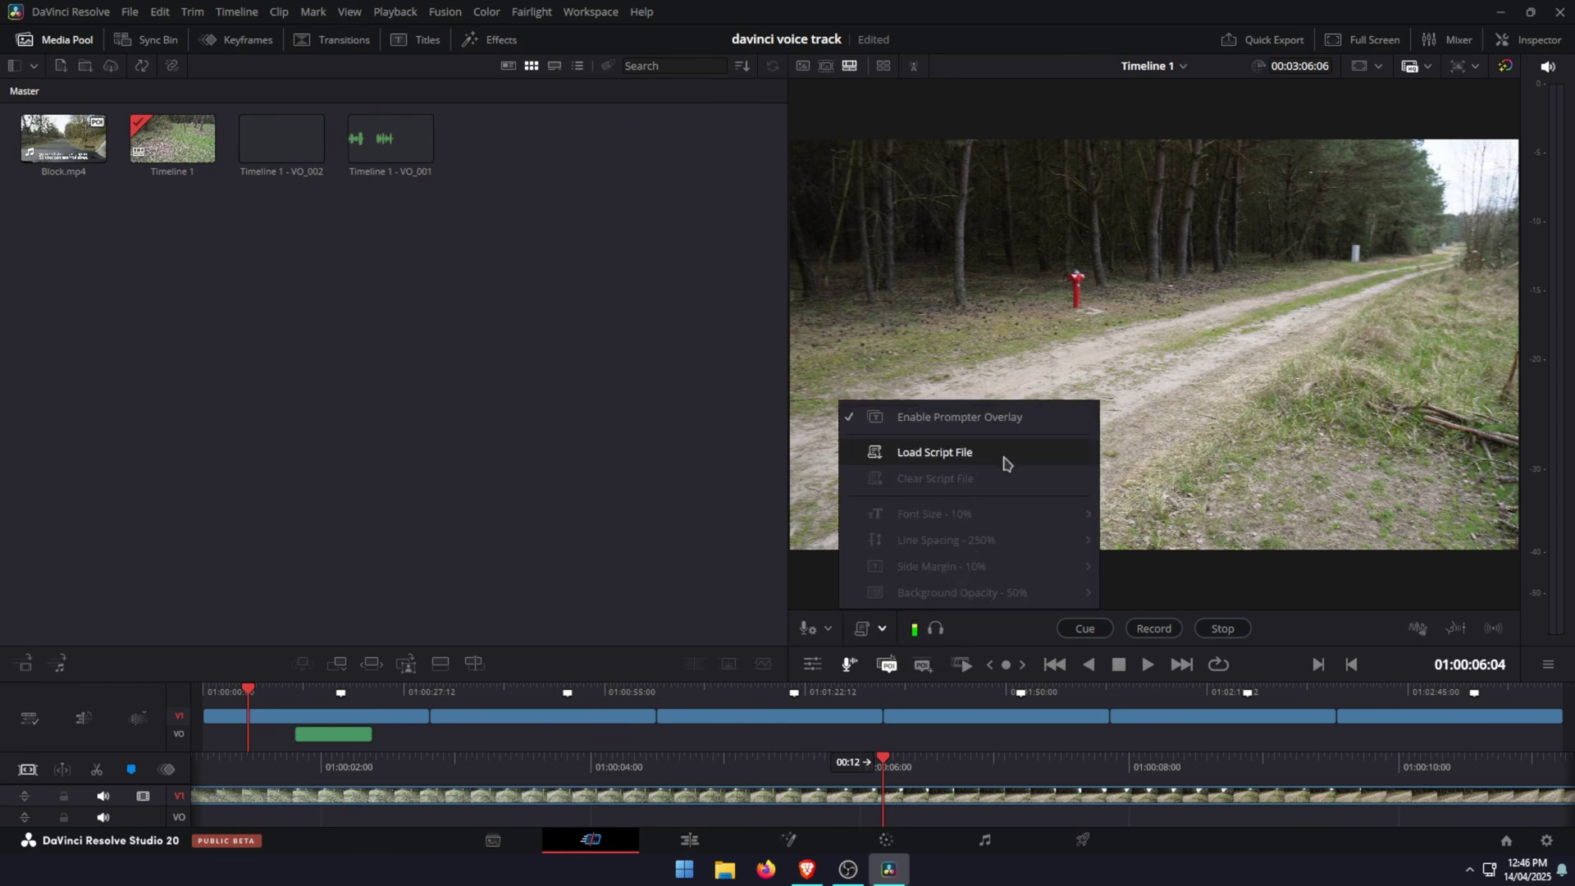
left_click(1003, 462)
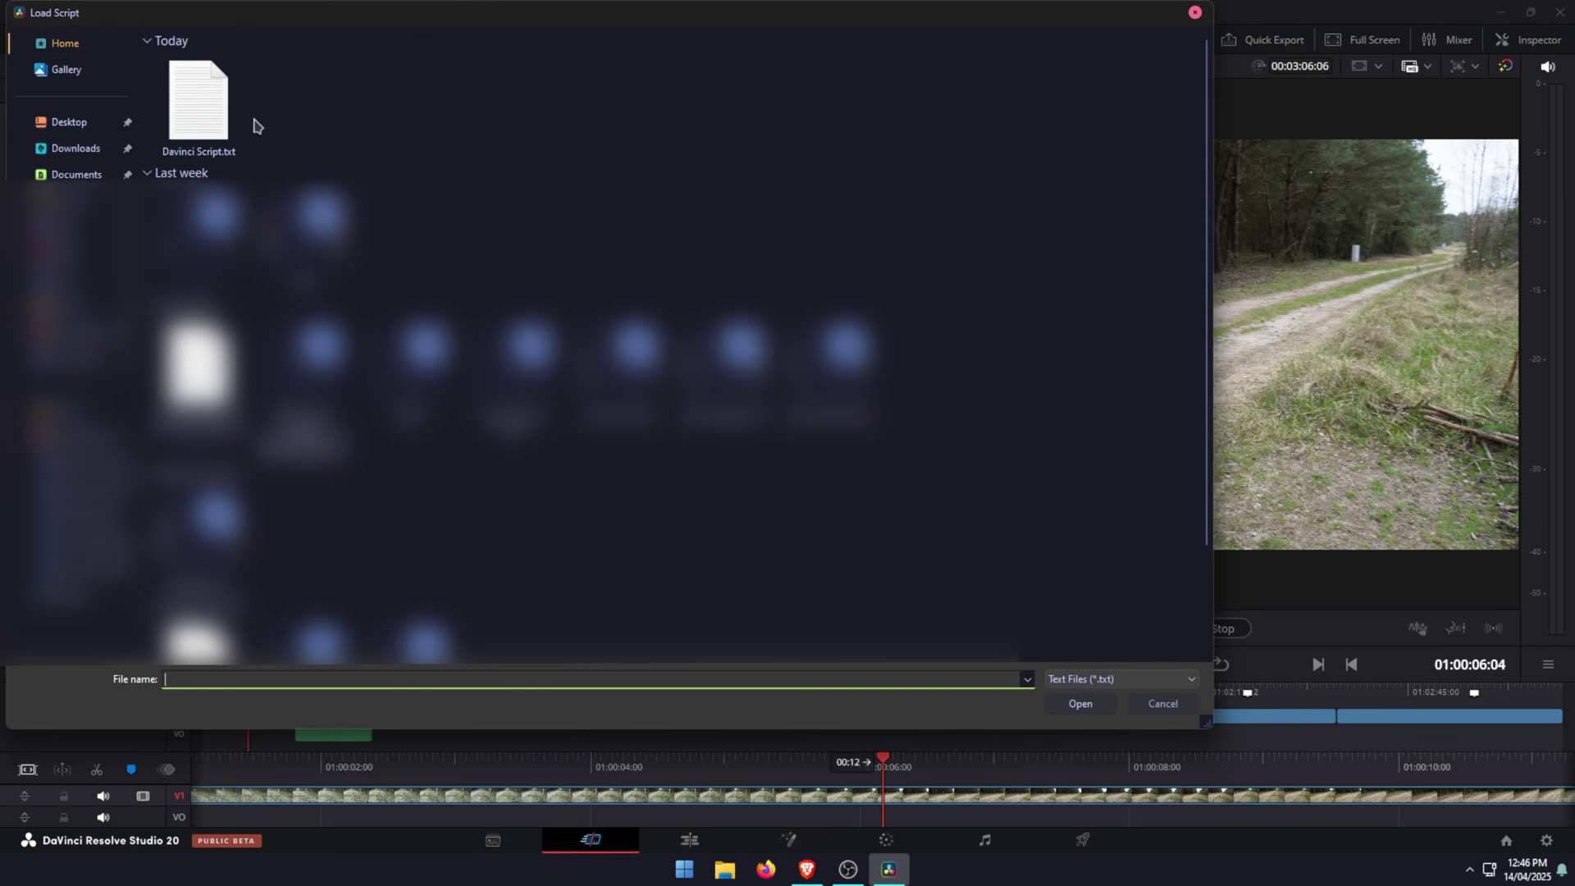
double_click(201, 107)
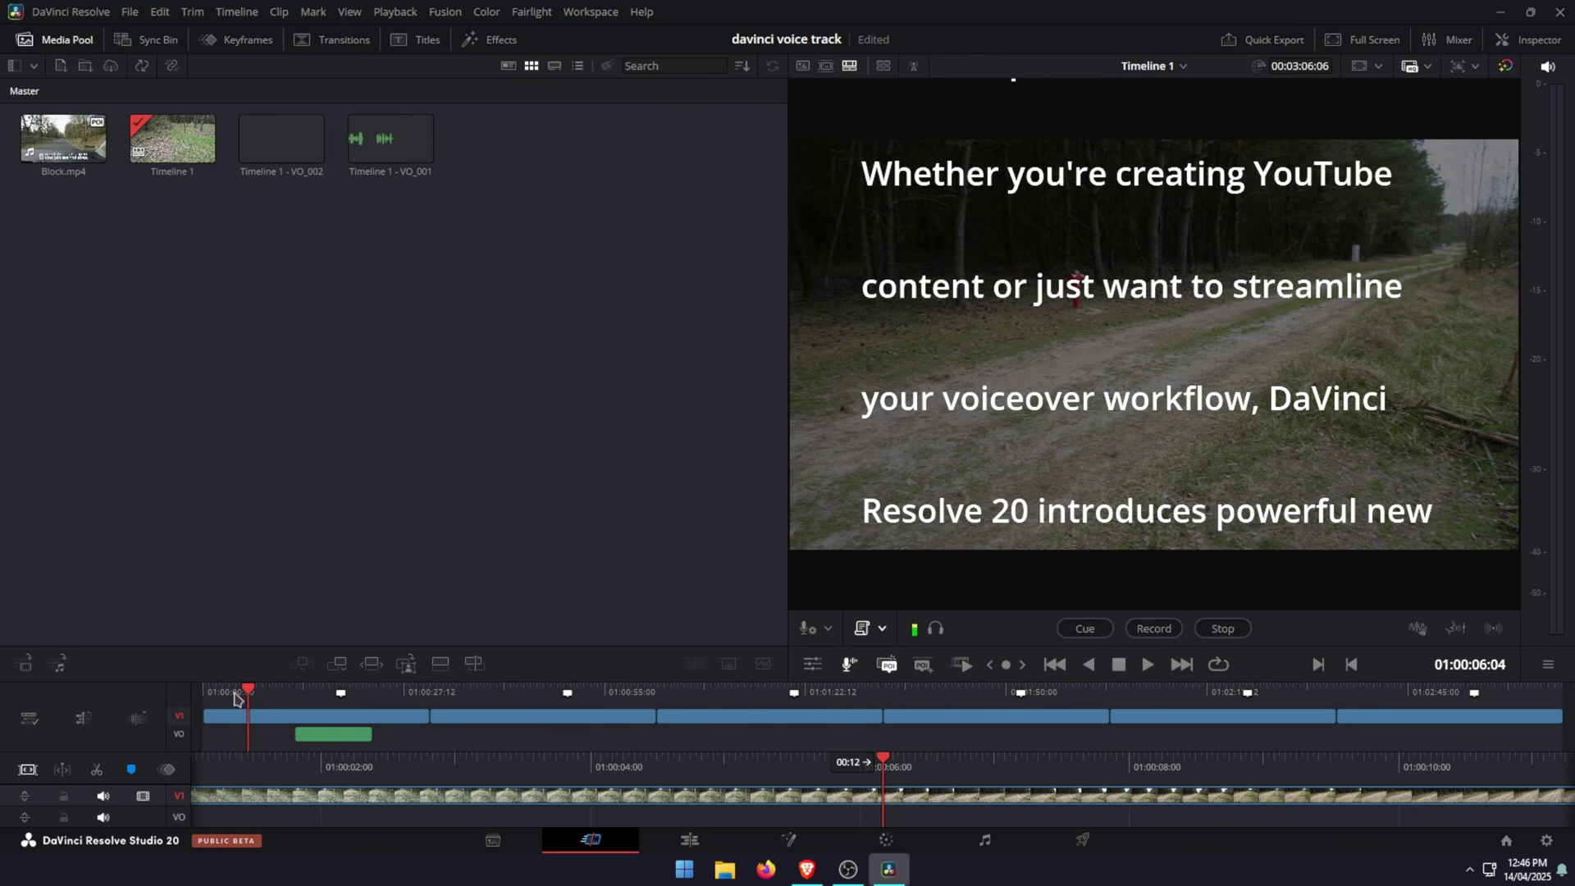
Rewind to the timeline start, play, and record a voiceover take while the script scrolls.
left_click_drag(244, 698, 299, 699)
key("space")
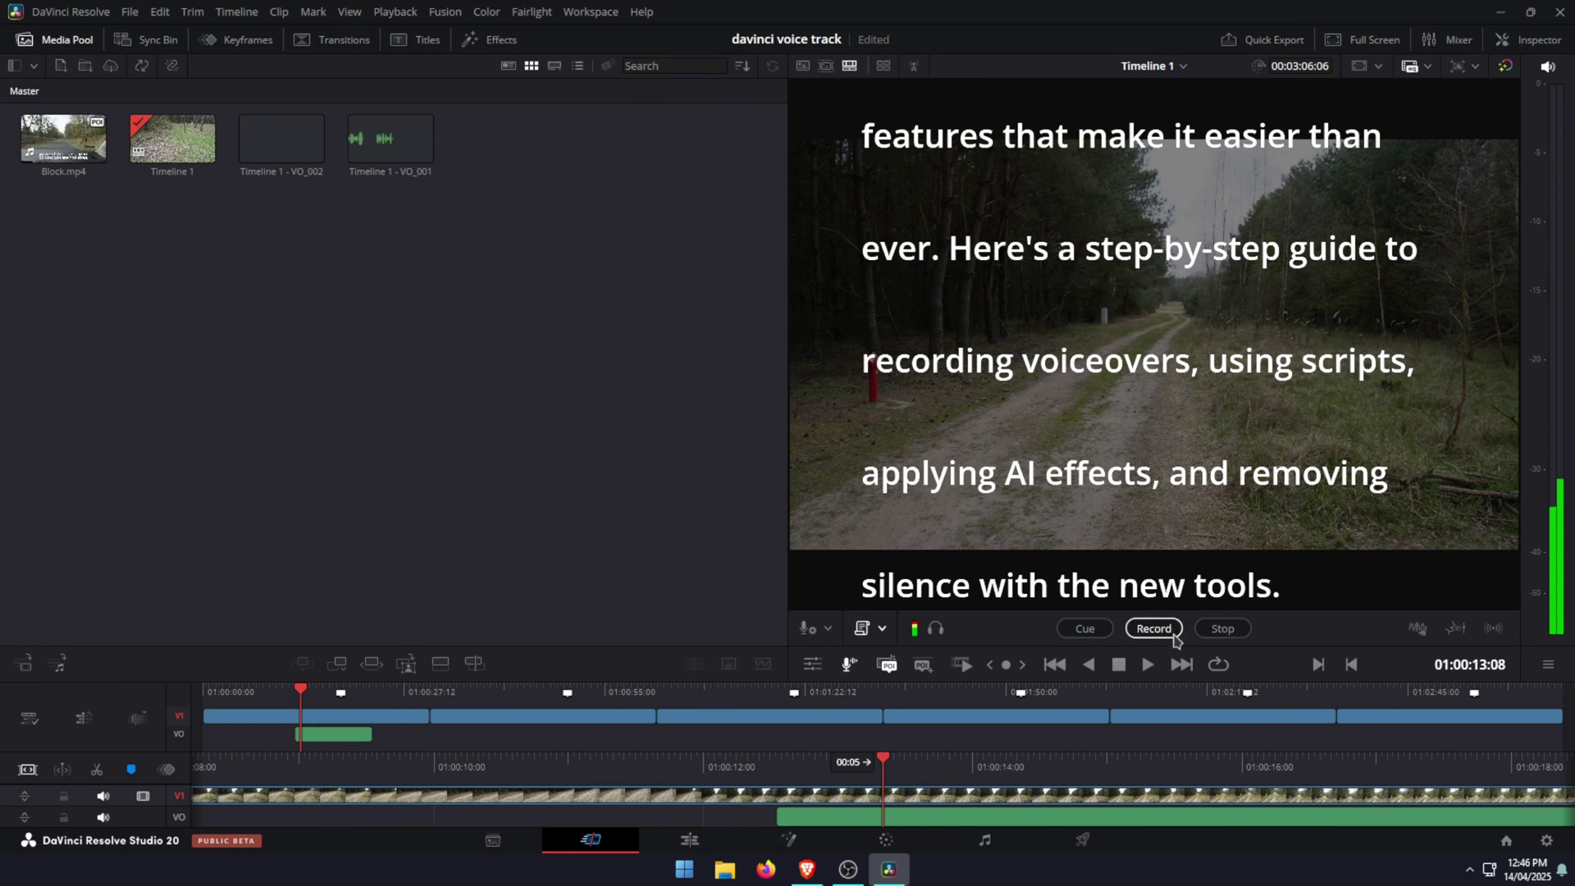
left_click(1173, 637)
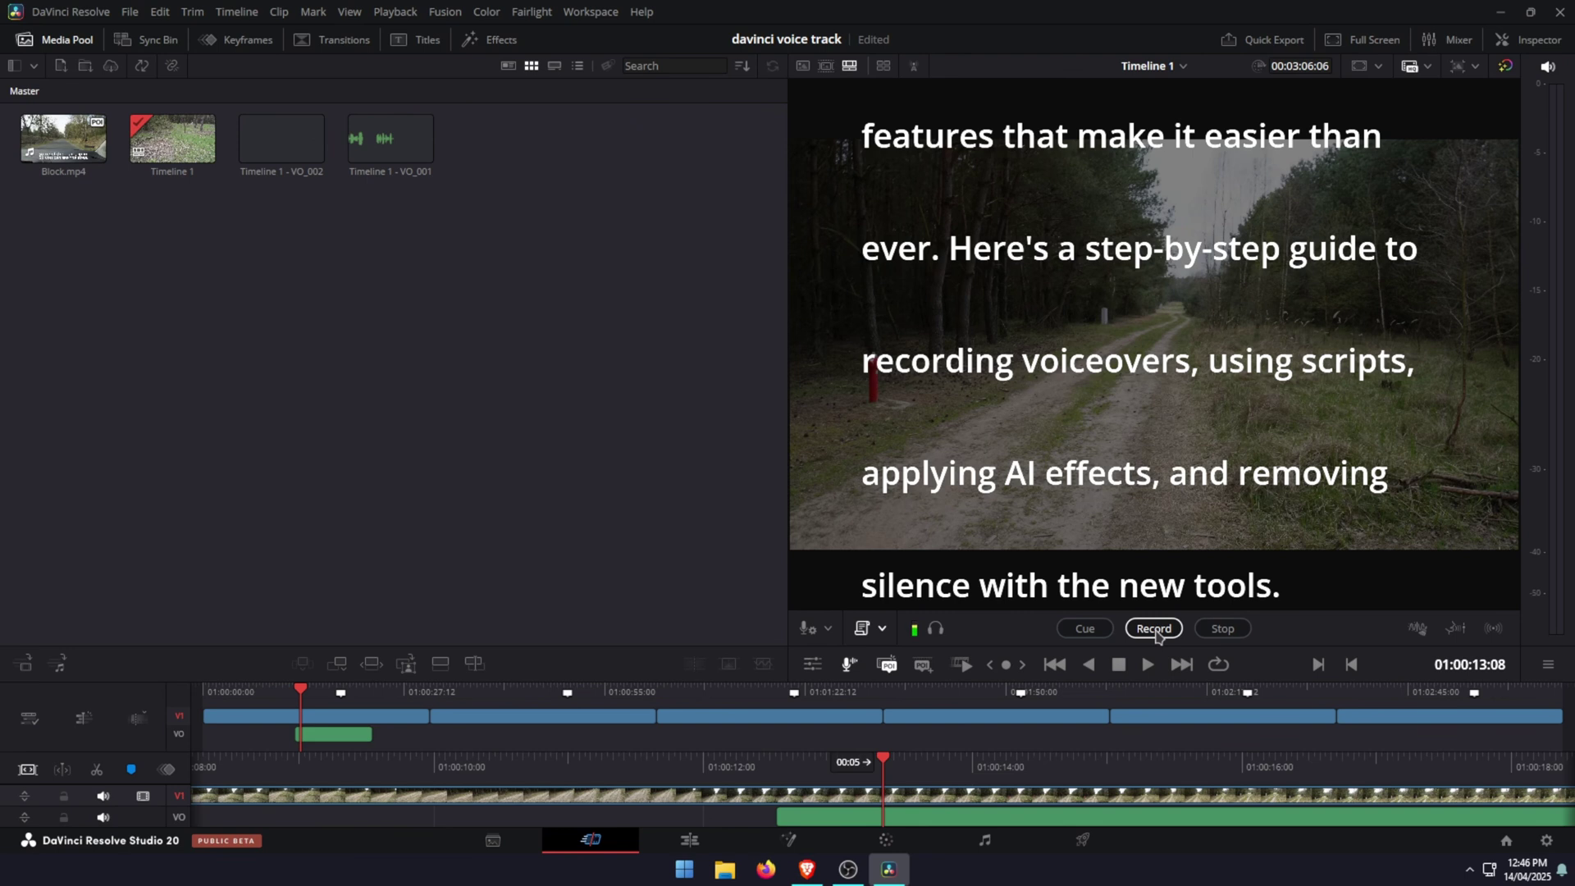
left_click(1157, 629)
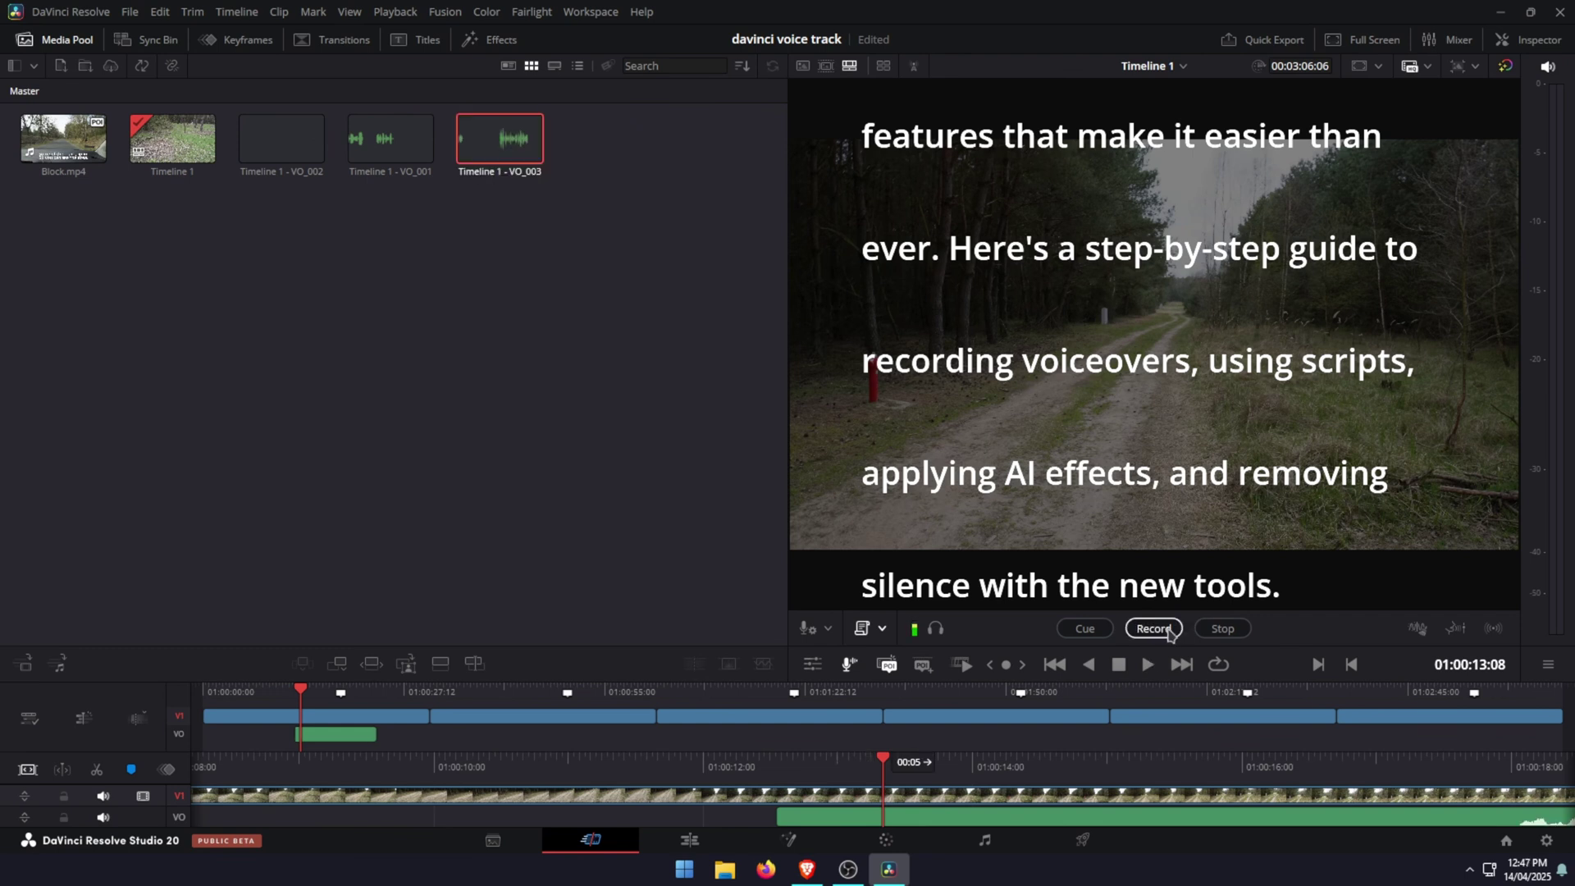
left_click(1157, 629)
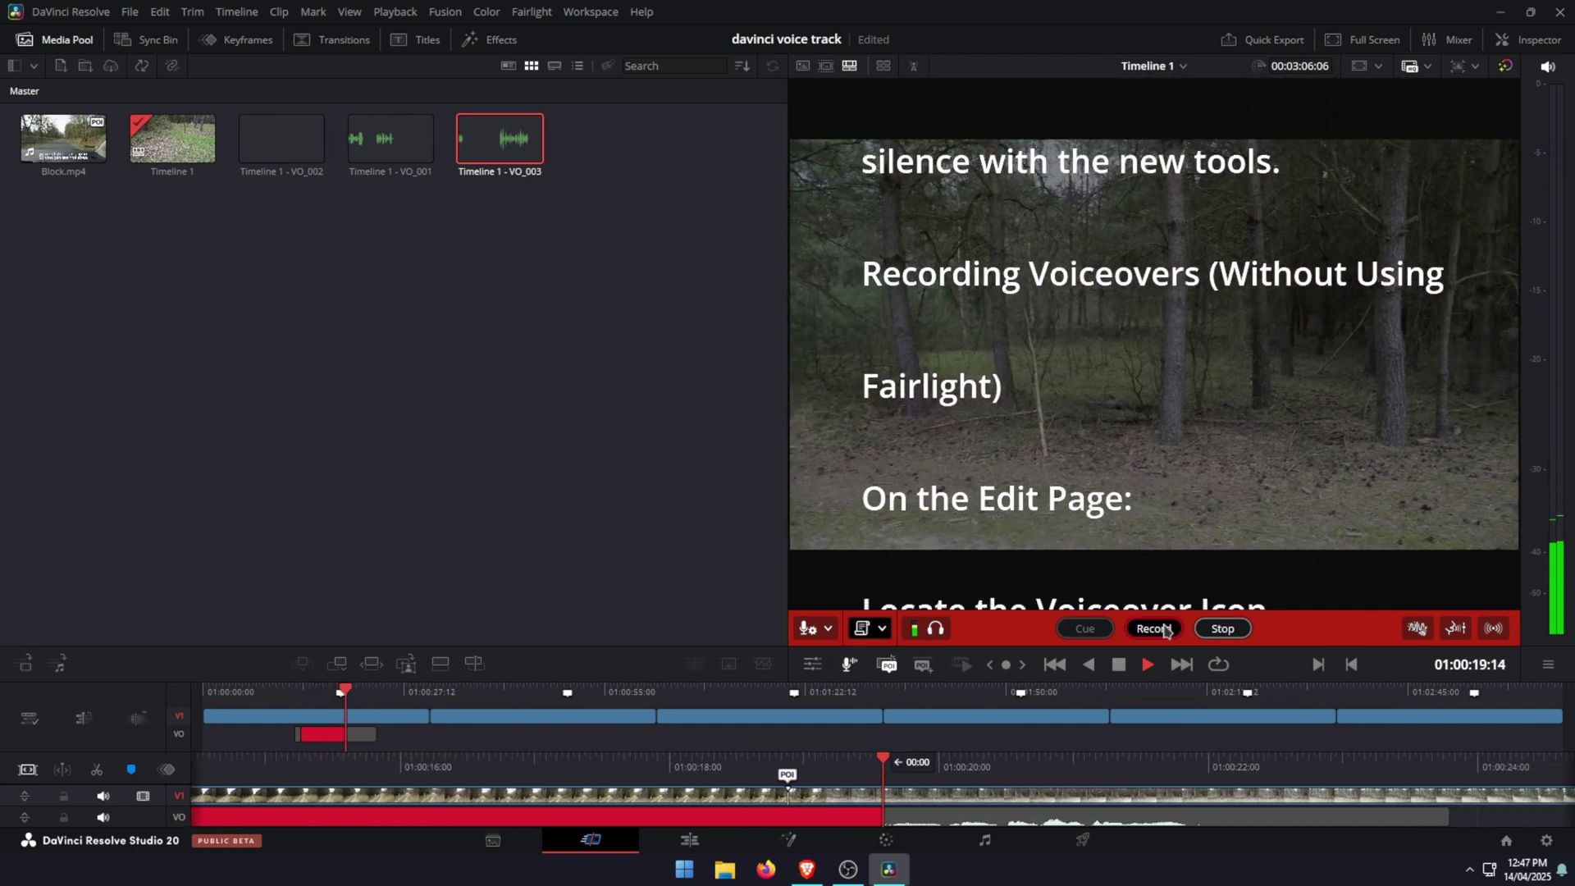
left_click(1223, 629)
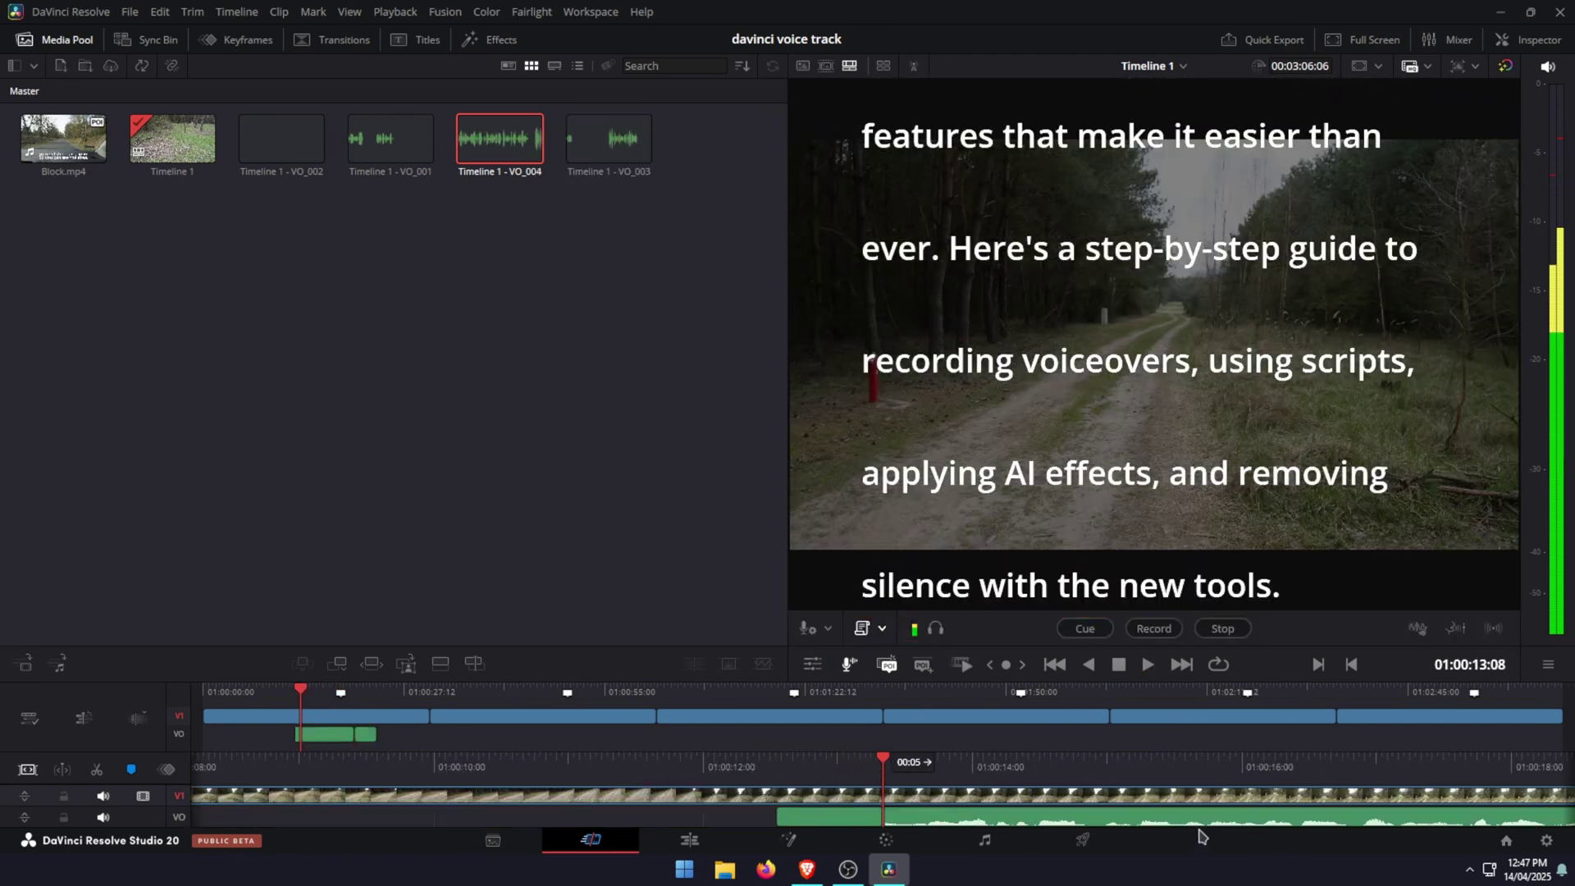
On the Edit page, select and delete the later Block.mp4 clips from Timeline 1.
left_click(689, 840)
left_click_drag(1213, 672, 404, 778)
key("Delete")
Record another voiceover take on the Cut page, then undo to remove the five later clips.
left_click(594, 839)
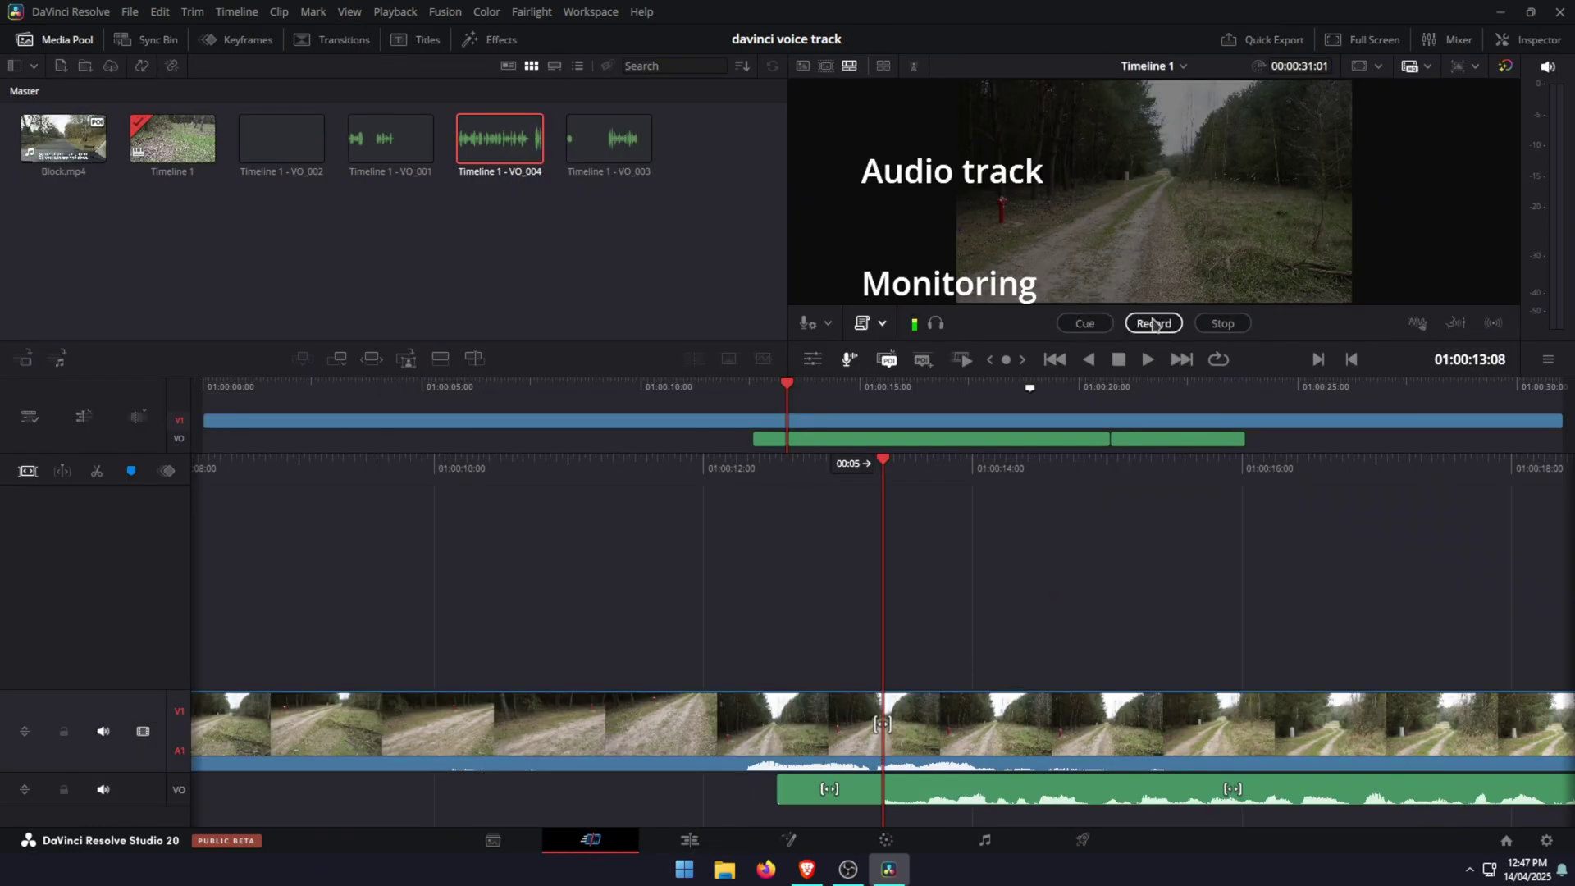
left_click(1153, 323)
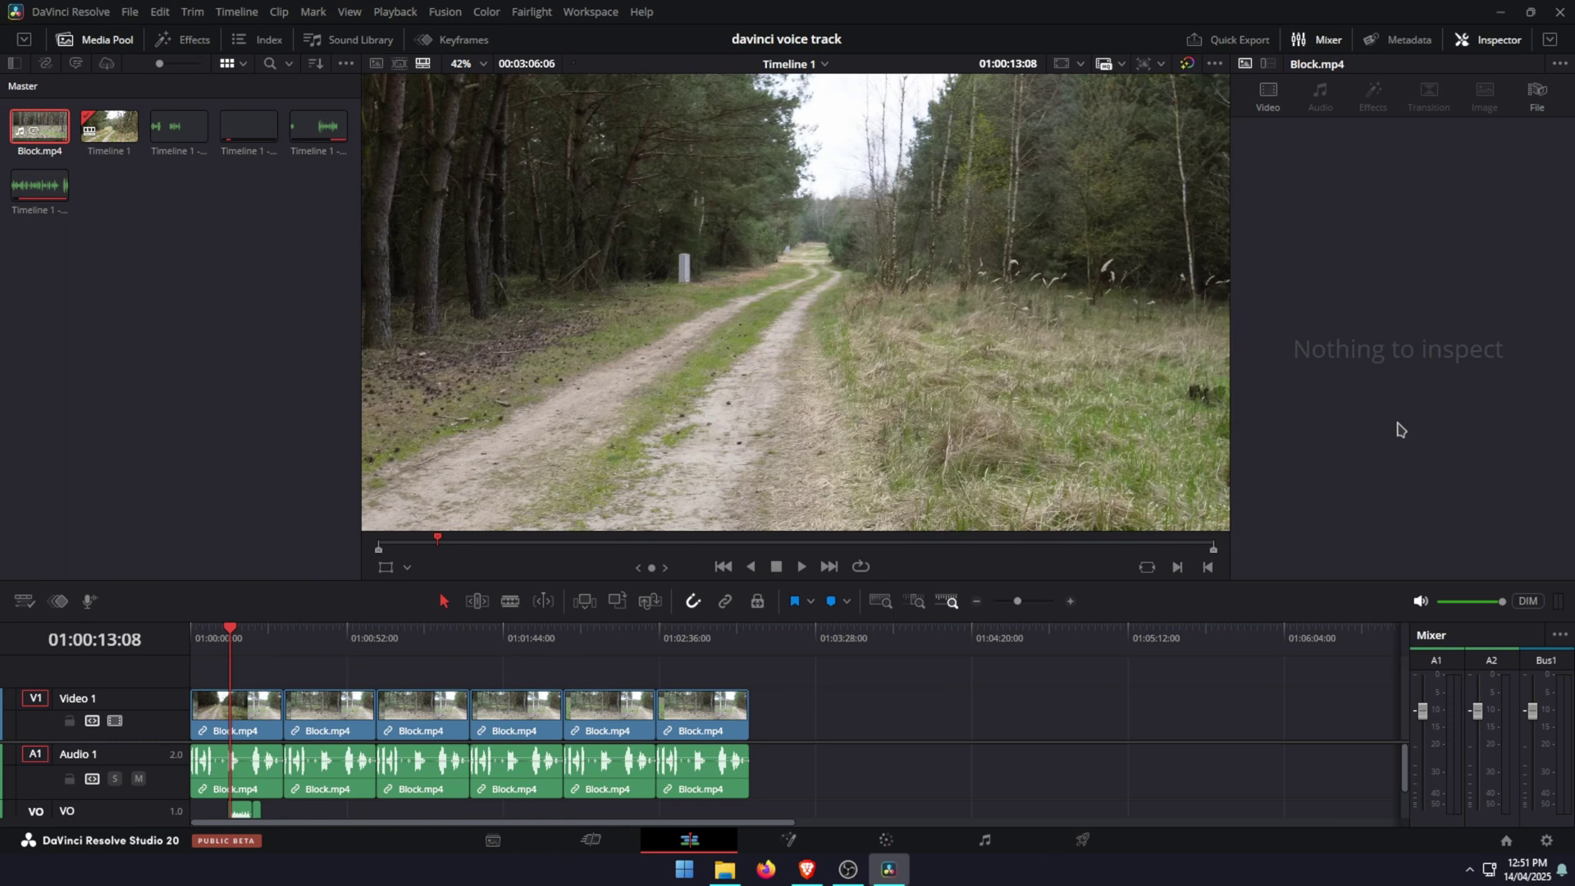
key("ctrl+z")
Create an IntelliScript timeline from Block.mp4 using Davinci Script.txt in Downloads.
double_click(16, 128)
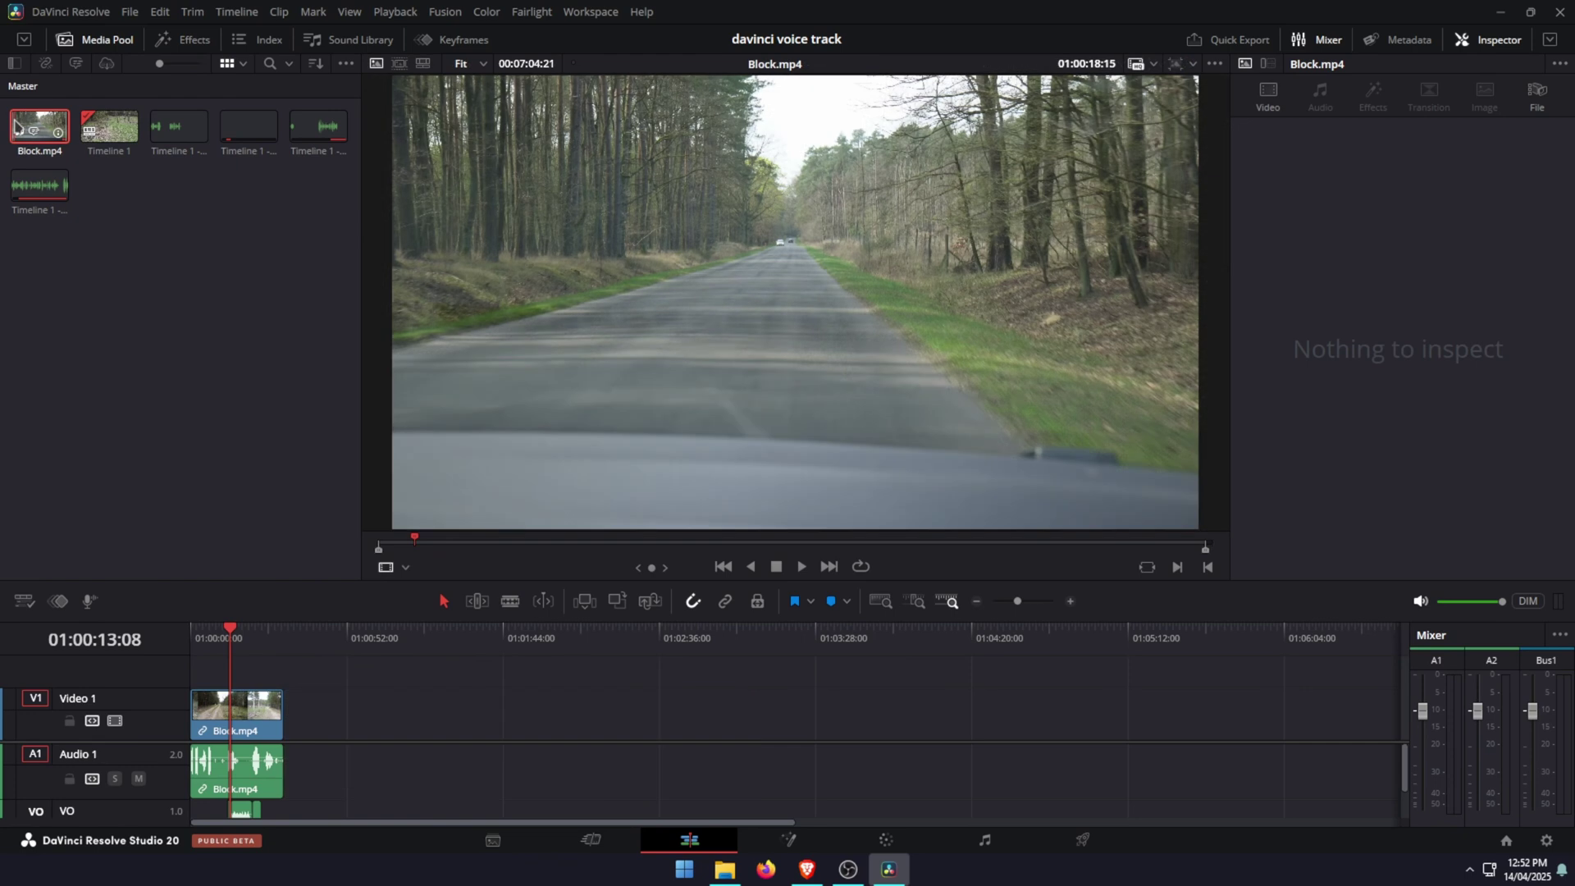
right_click(17, 127)
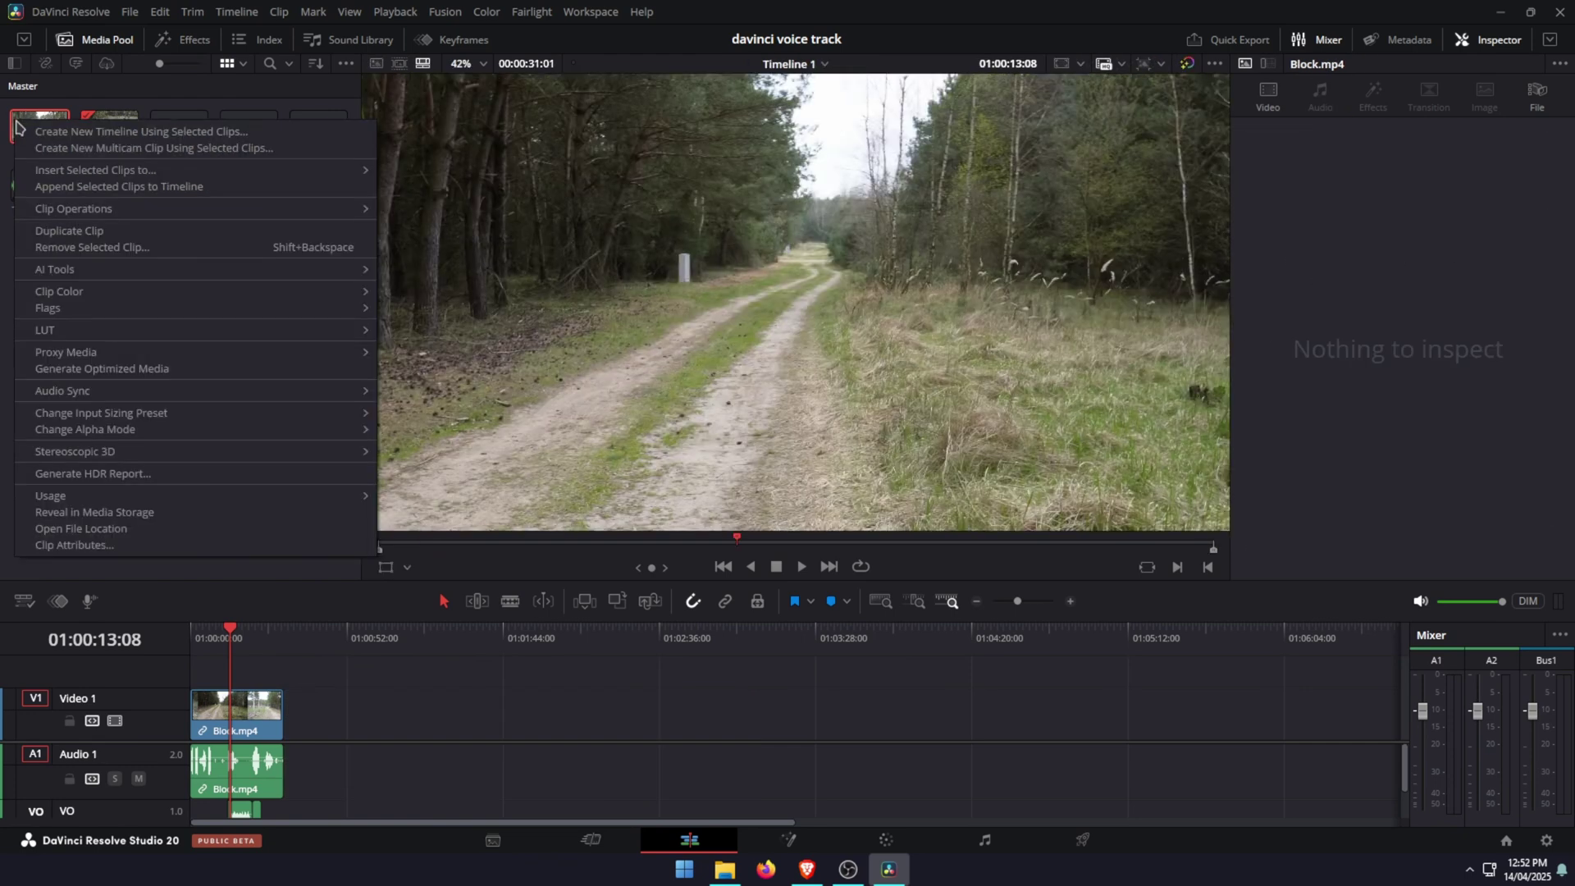
mouse_move(209, 274)
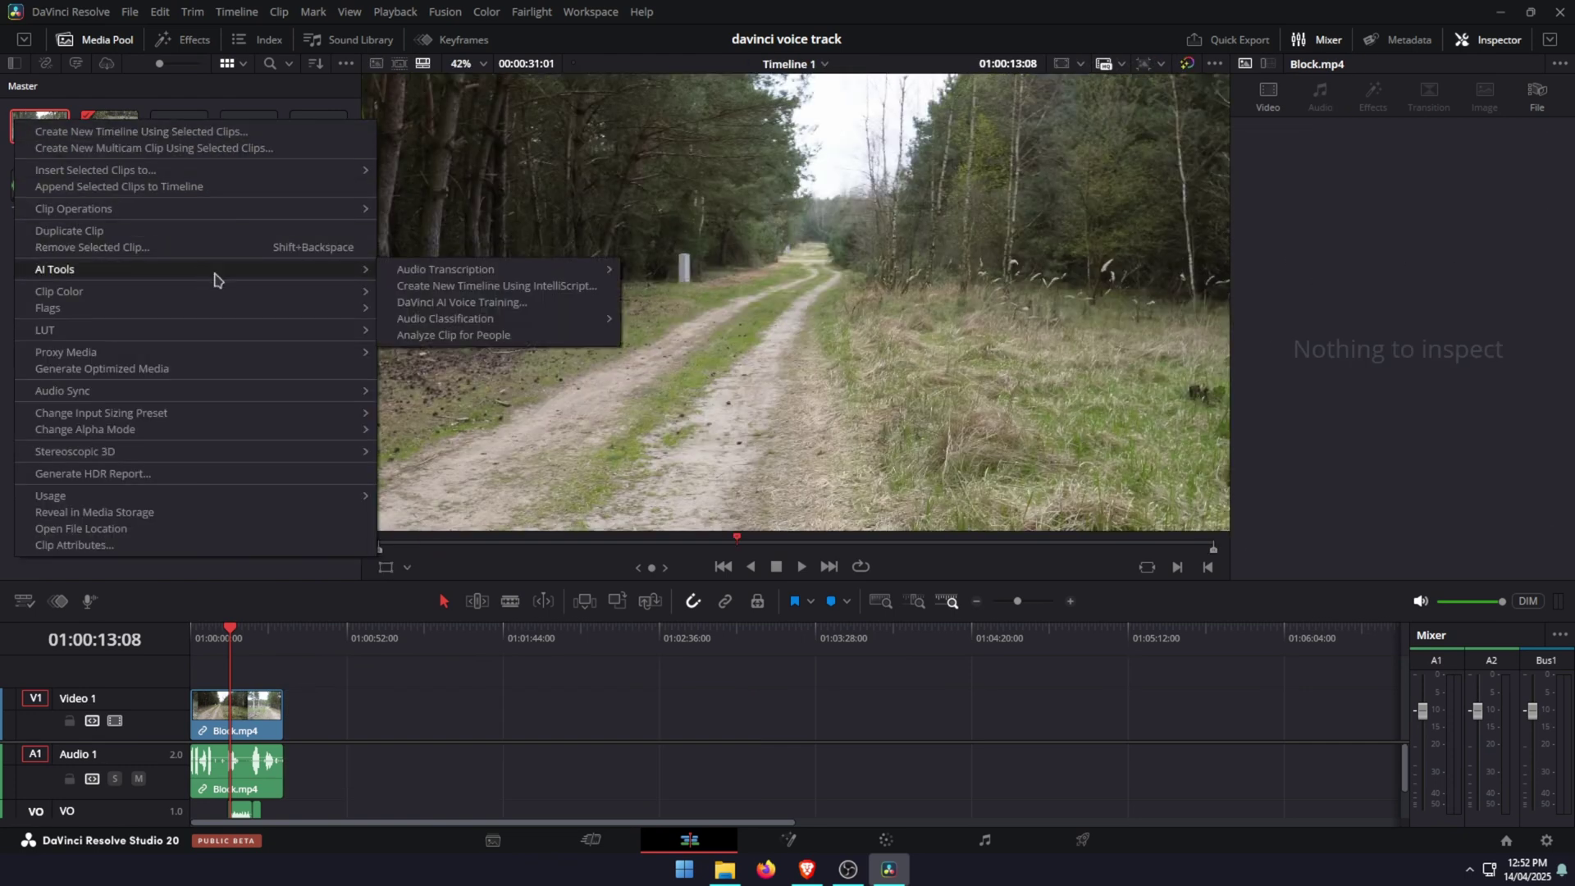
left_click(572, 291)
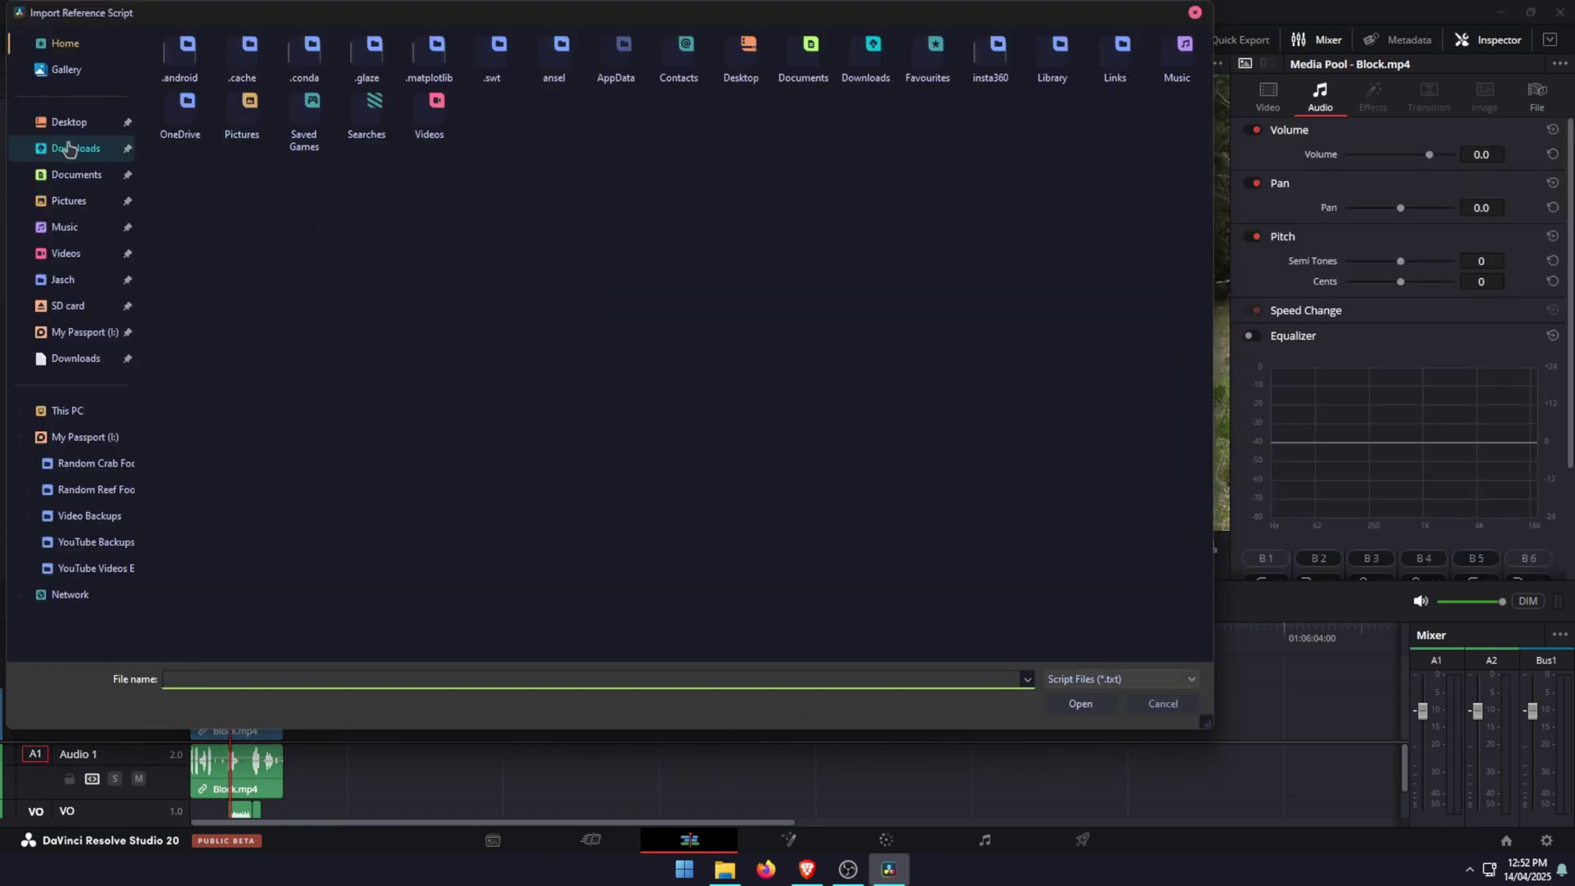
left_click(67, 148)
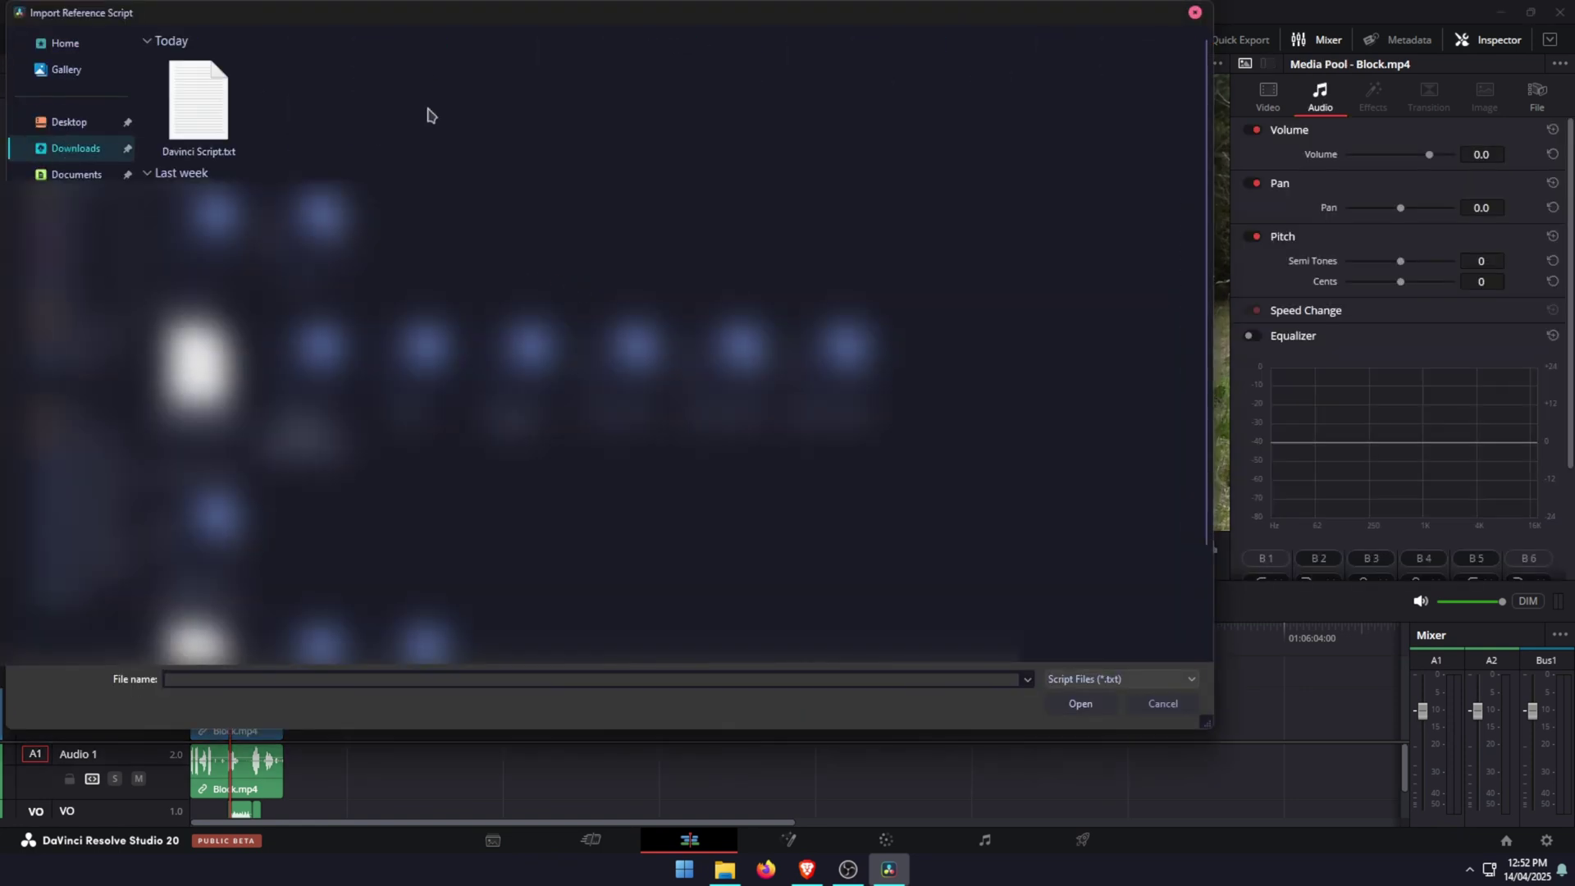
left_click(182, 123)
left_click(1081, 703)
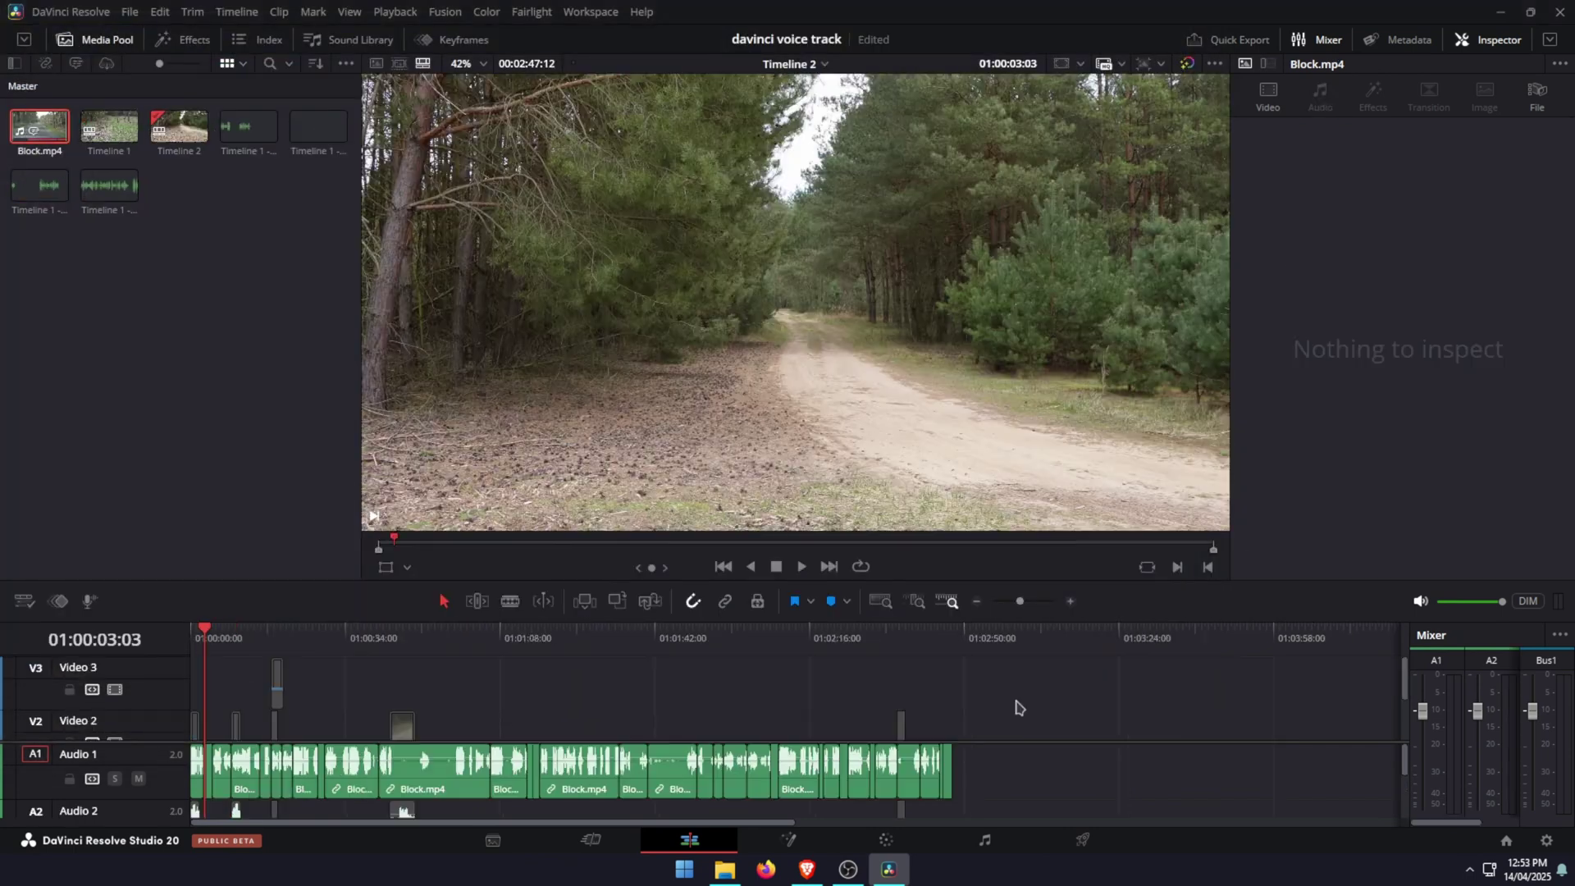